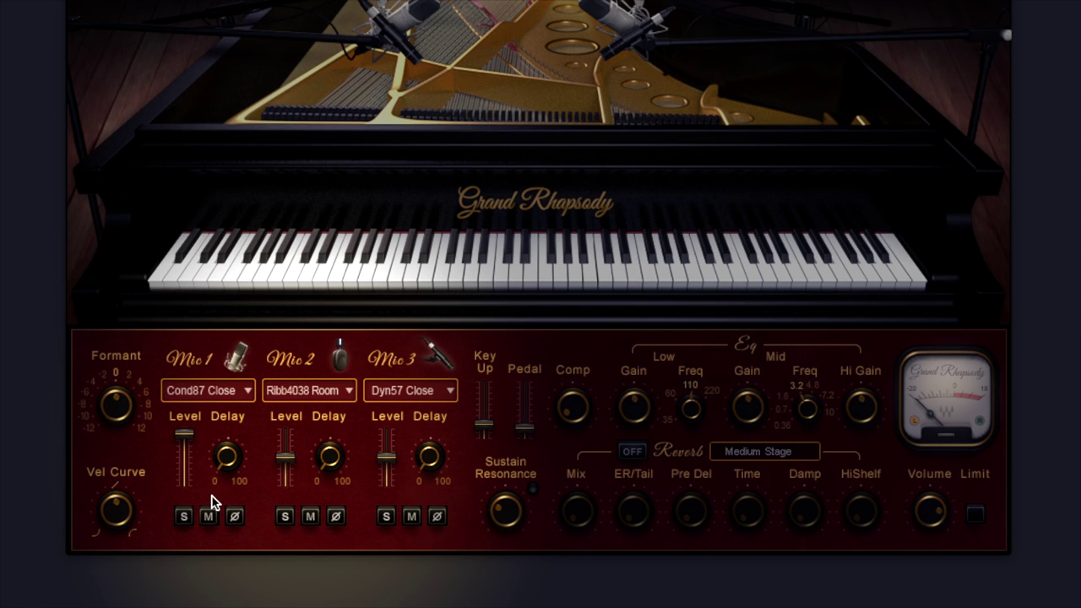
# Review the Mic 2 microphone choices and keep Ribb4038 Room
pyautogui.moveTo(183, 448)
pyautogui.moveTo(225, 464)
pyautogui.click(346, 392)
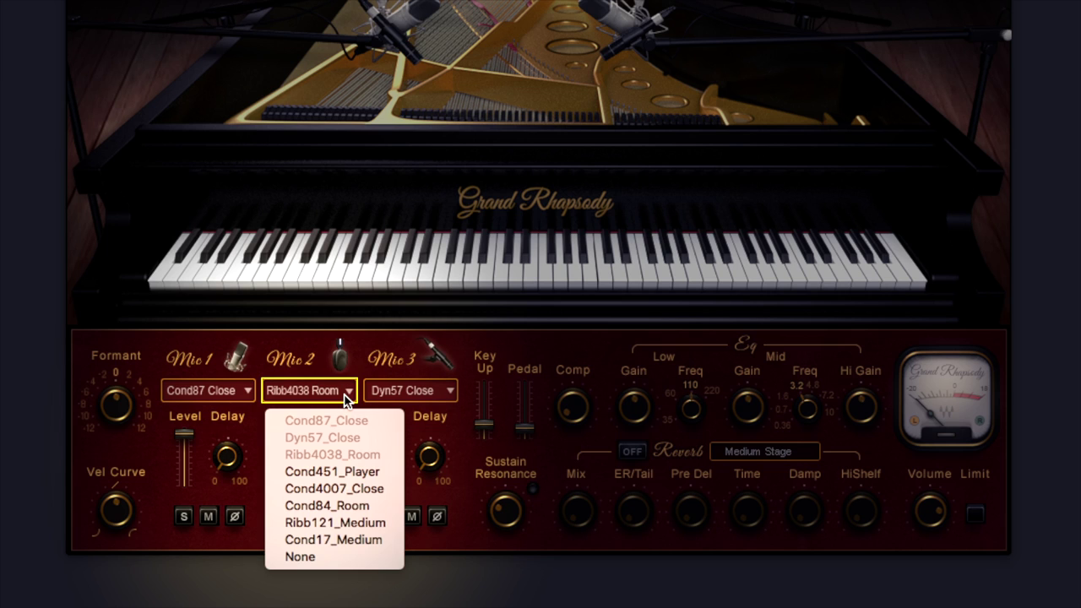
pyautogui.click(344, 393)
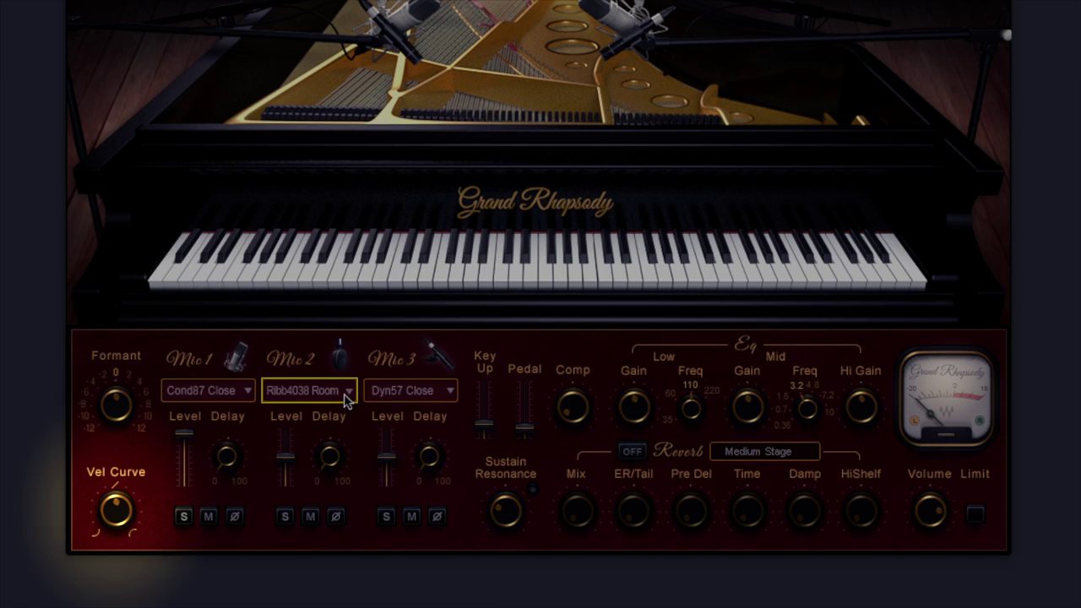
# Lower the Vel Curve knob from 50.0 to about 11.7
pyautogui.click(114, 509)
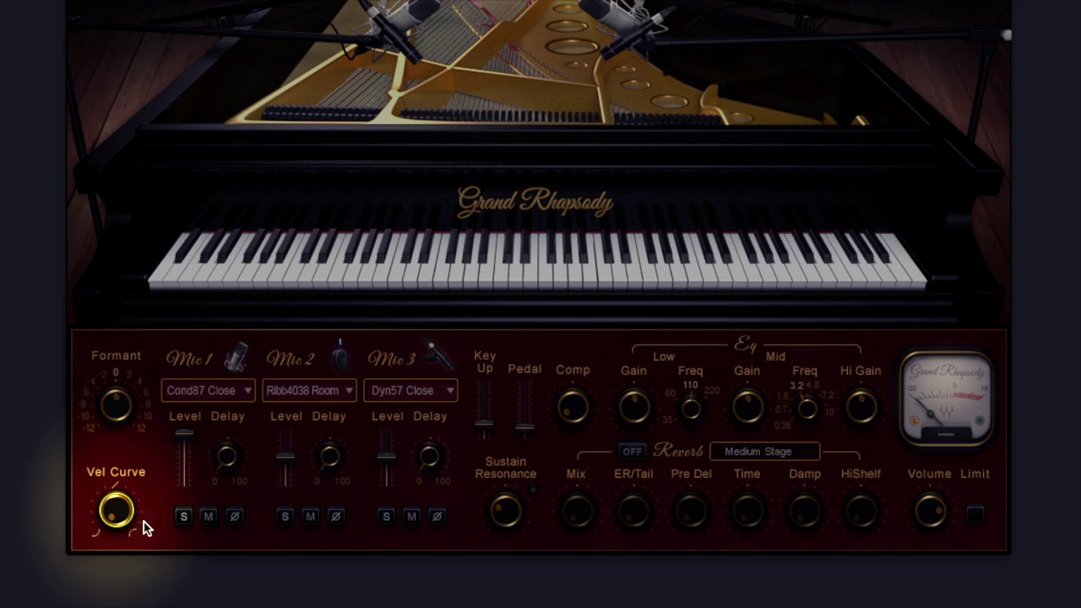
pyautogui.moveTo(114, 519); pyautogui.dragTo(113, 509)
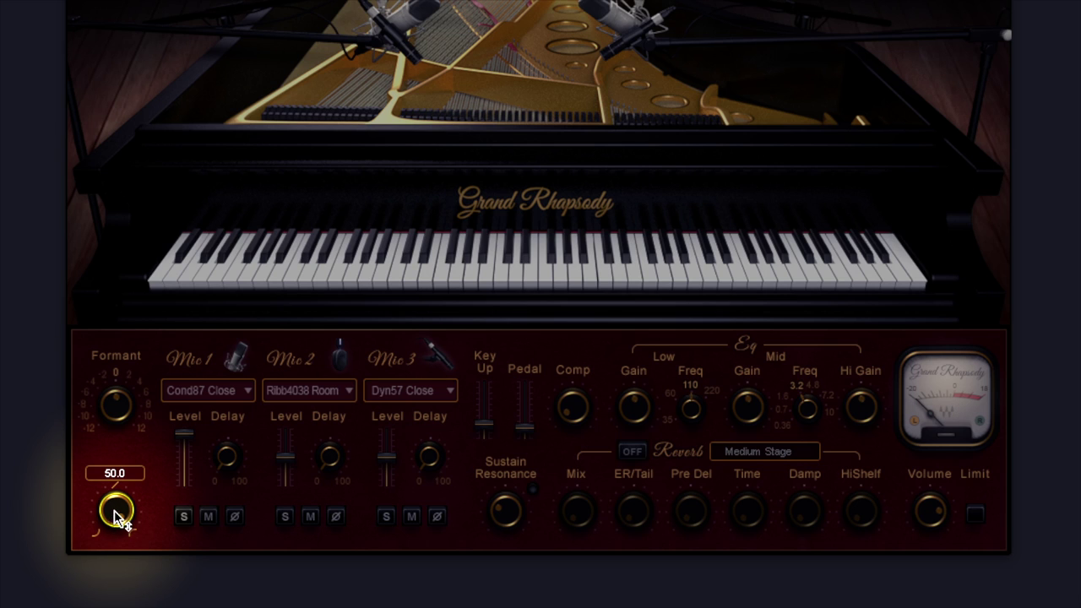
pyautogui.moveTo(112, 520)
pyautogui.mouseDown()
pyautogui.moveTo(113, 545)
pyautogui.moveTo(115, 509)
pyautogui.mouseUp()
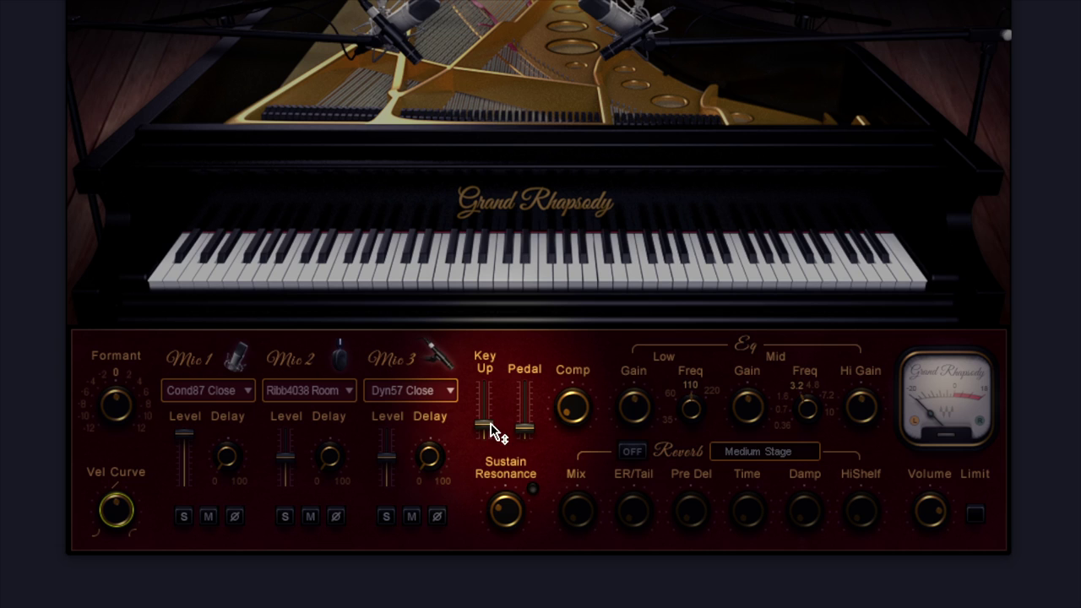
# Sweep Key Up noise through 41.6 and 15.0, then pull Key Up and Pedal to zero
pyautogui.moveTo(488, 426); pyautogui.dragTo(485, 406)
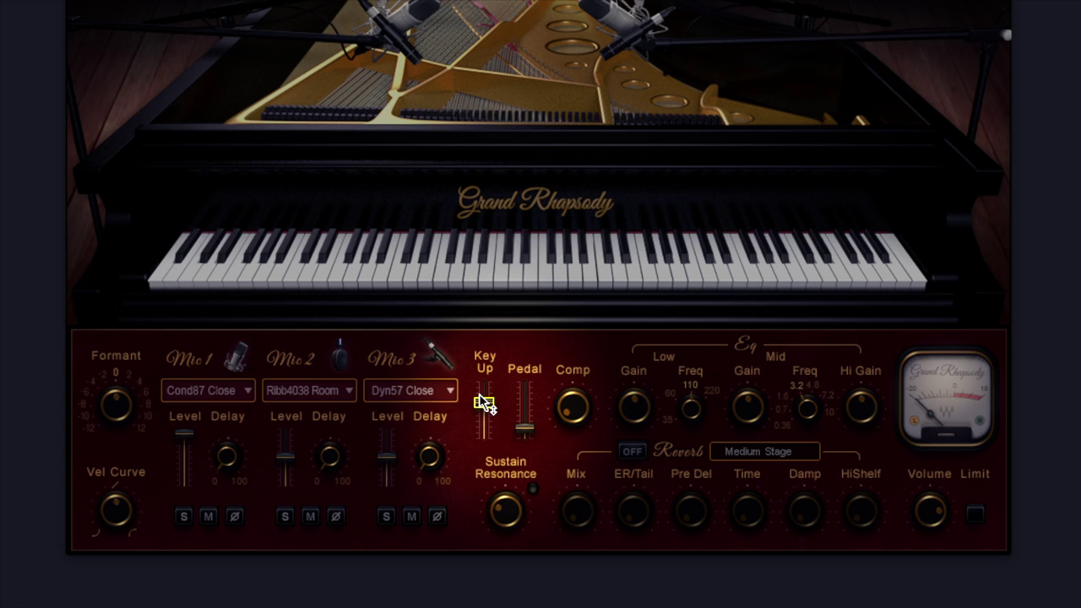
pyautogui.moveTo(486, 403); pyautogui.dragTo(524, 431)
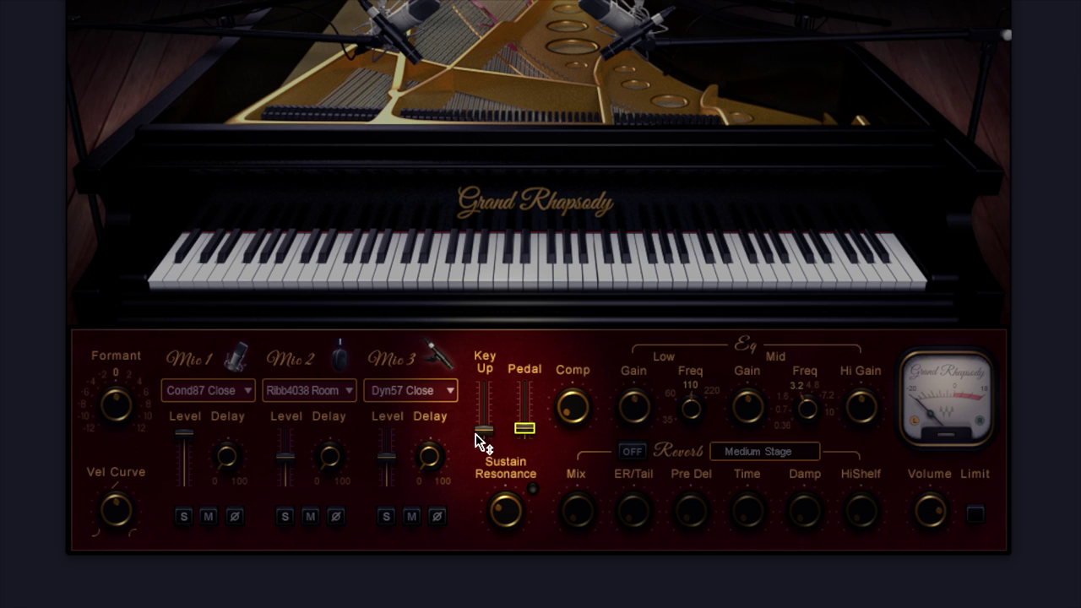
pyautogui.moveTo(486, 435); pyautogui.dragTo(485, 434)
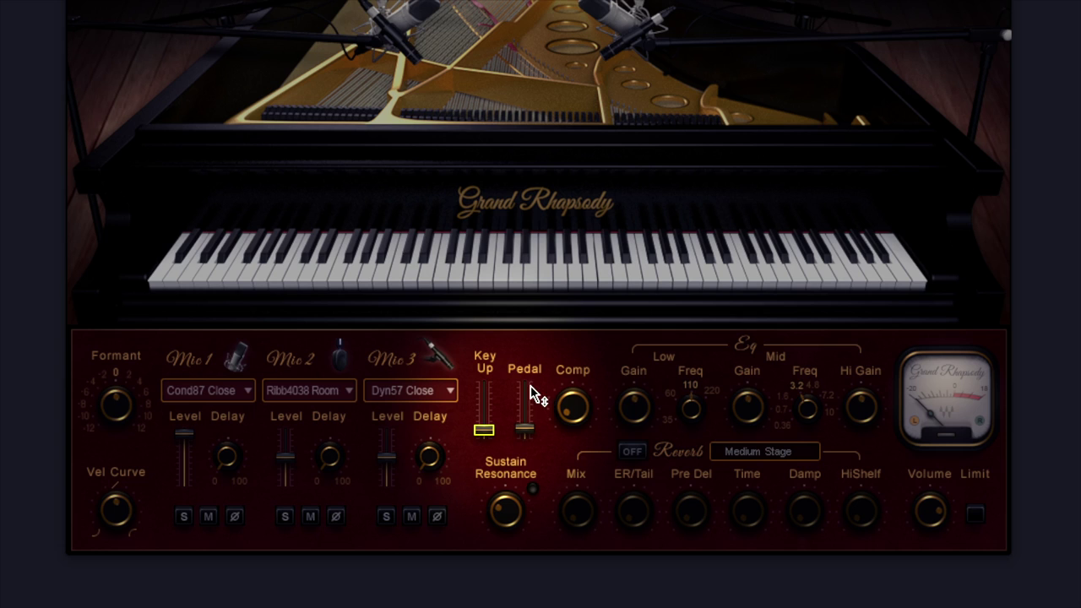
pyautogui.moveTo(527, 435)
pyautogui.mouseDown()
pyautogui.moveTo(484, 444)
pyautogui.moveTo(483, 432)
pyautogui.moveTo(524, 441)
pyautogui.mouseUp()
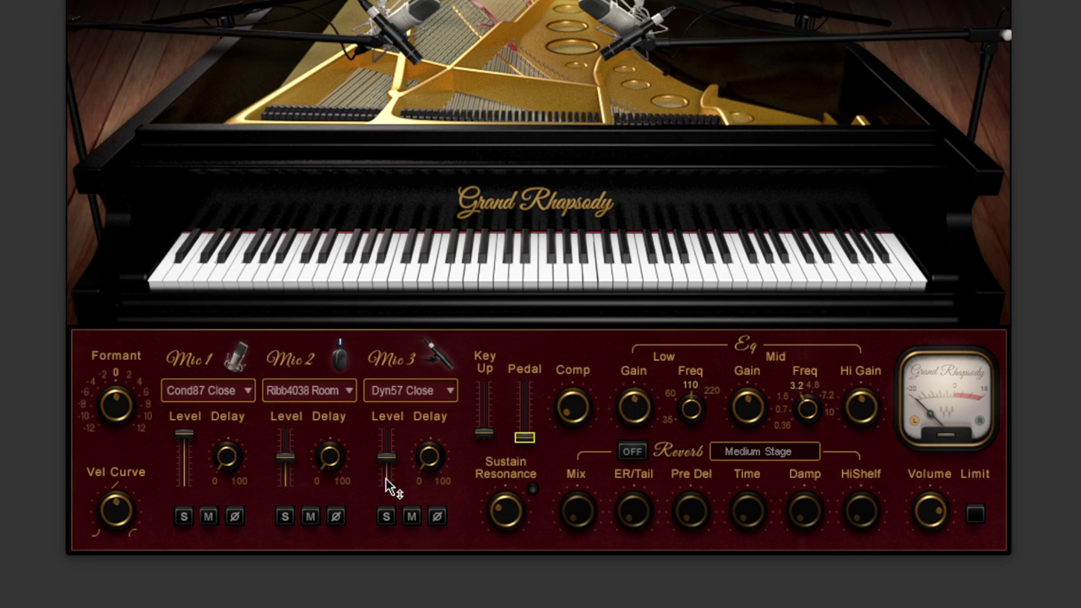
# Raise compression to about 37 and pedal noise to about 45, and set key-up noise to 36.7
pyautogui.moveTo(385, 486)
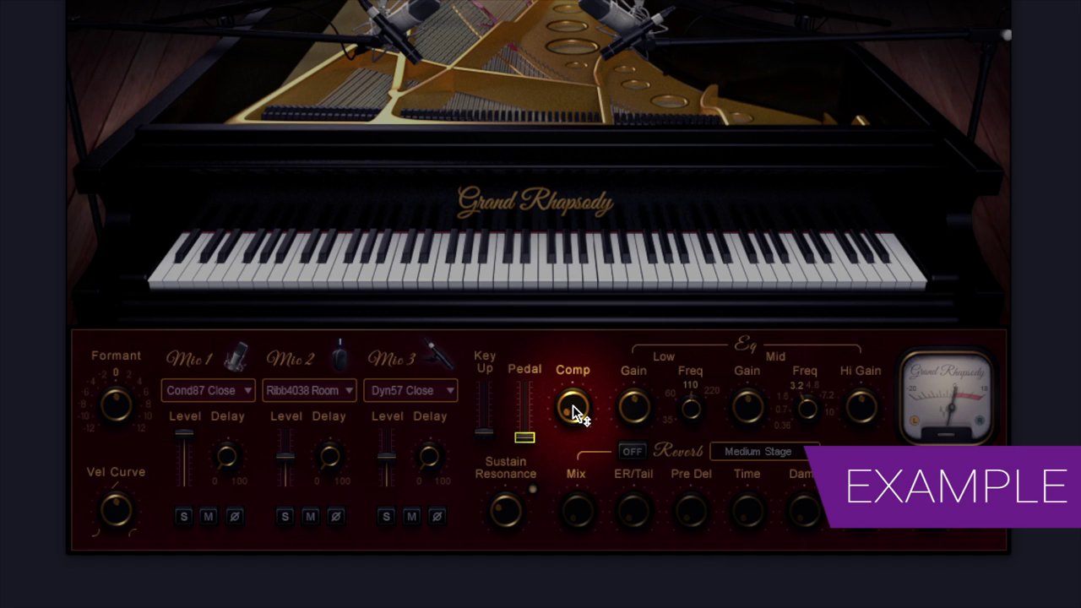
pyautogui.moveTo(573, 420)
pyautogui.moveTo(573, 420); pyautogui.dragTo(573, 392)
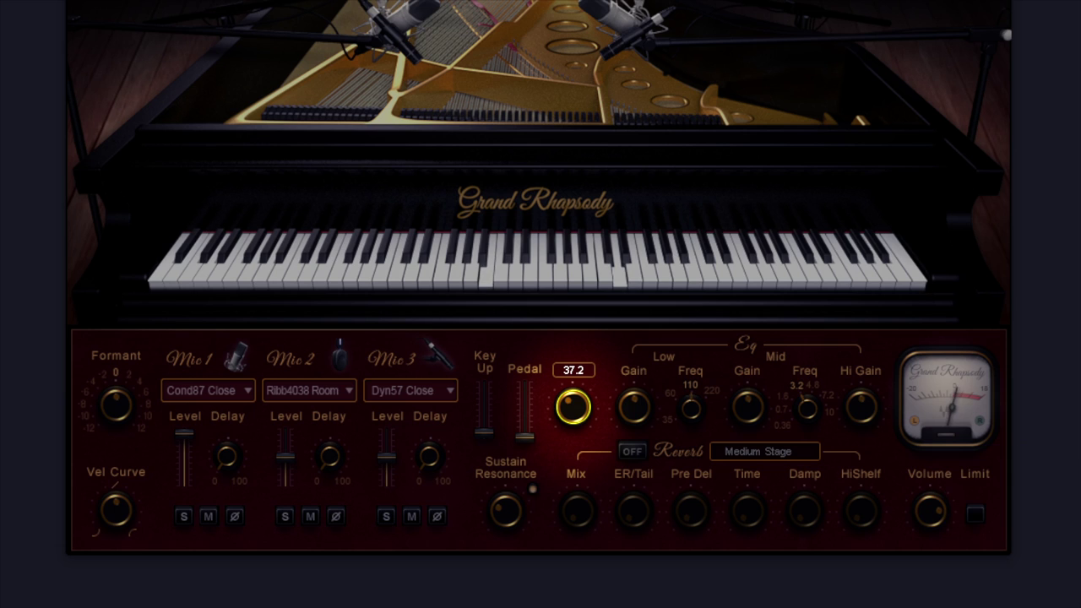
pyautogui.moveTo(524, 438); pyautogui.dragTo(483, 407)
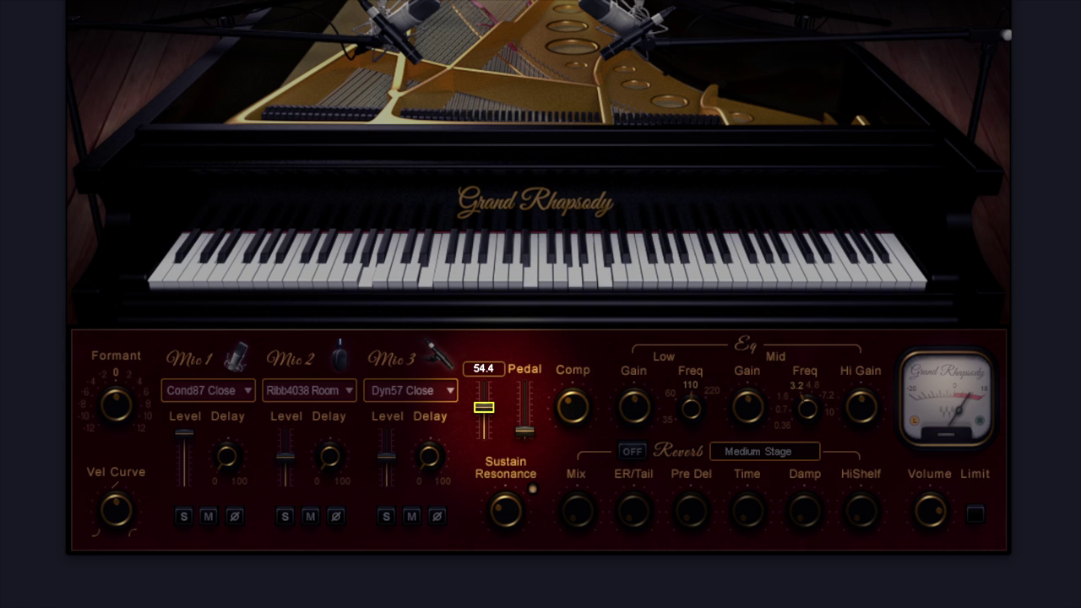
pyautogui.moveTo(482, 407); pyautogui.dragTo(482, 428)
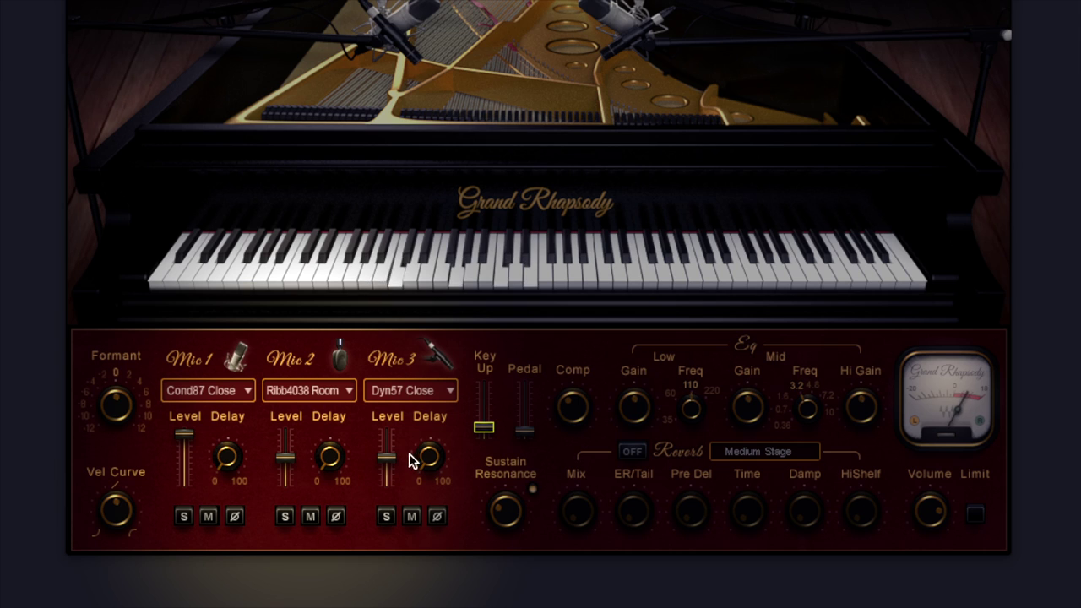
# Set Mic 1 level to about 73.8, raise Mic 2 level to 52.6, and set Mic 2 delay to 7.2
pyautogui.moveTo(387, 463); pyautogui.dragTo(390, 463)
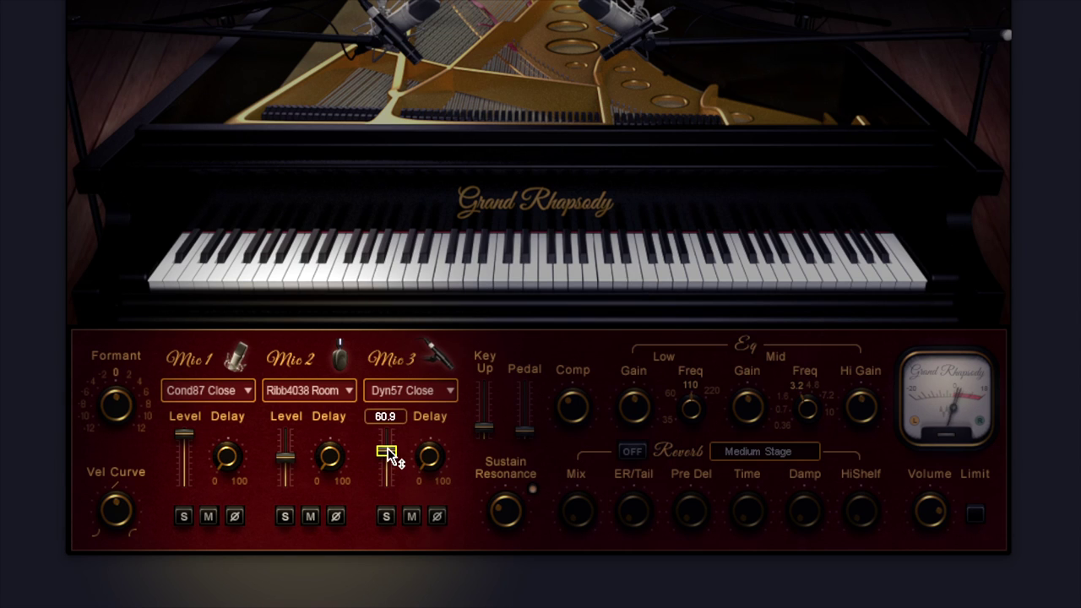
pyautogui.moveTo(187, 435); pyautogui.dragTo(186, 446)
pyautogui.moveTo(285, 458); pyautogui.dragTo(326, 457)
pyautogui.click(326, 458)
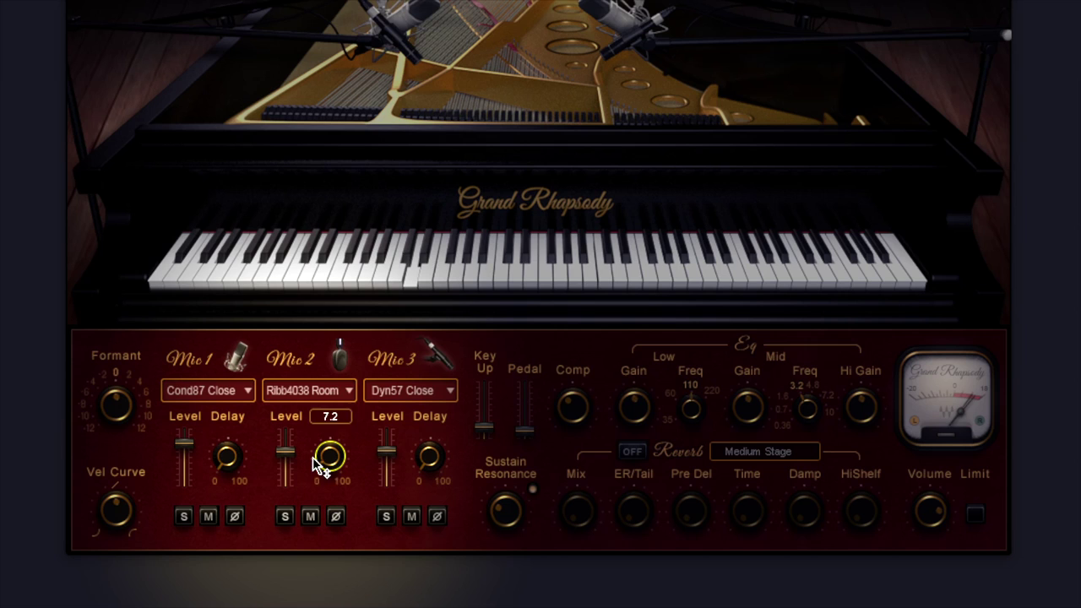
pyautogui.click(183, 445)
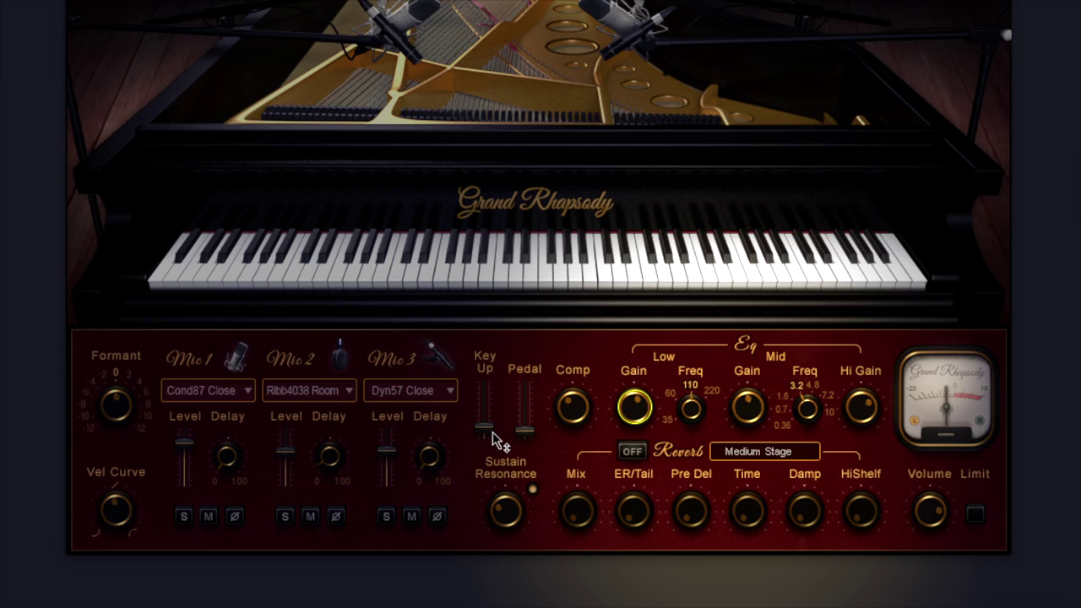
# Raise the Key Up noise from about 17.4 to 22.1
pyautogui.moveTo(481, 432); pyautogui.dragTo(487, 433)
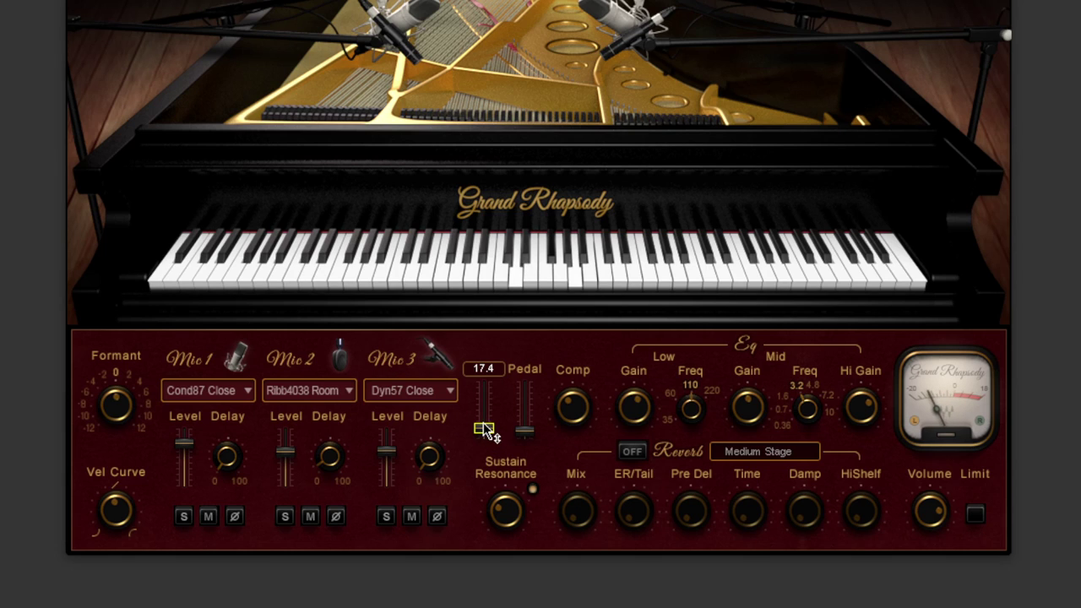
pyautogui.moveTo(483, 428); pyautogui.dragTo(483, 423)
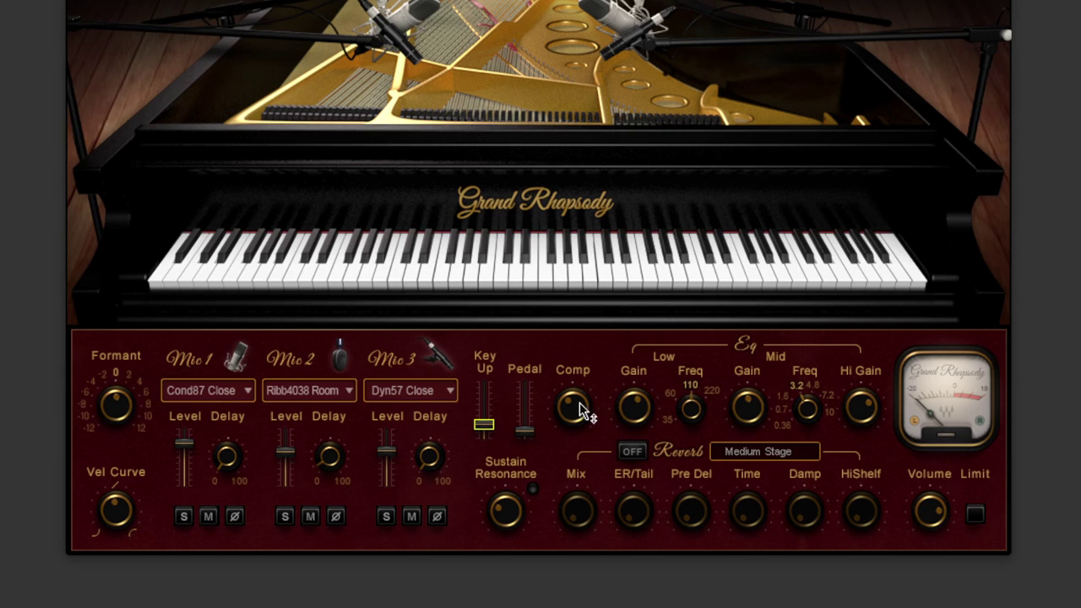
# Turn the reverb on, nudge compression to 37.3, and scroll Formant down to -12
pyautogui.click(634, 452)
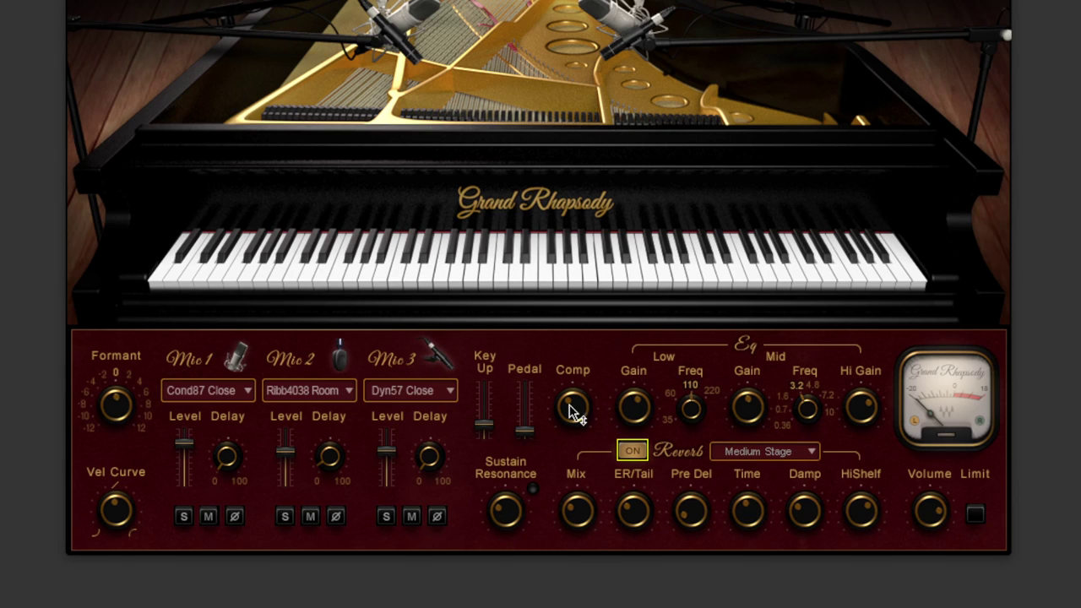
pyautogui.moveTo(570, 412); pyautogui.dragTo(591, 424)
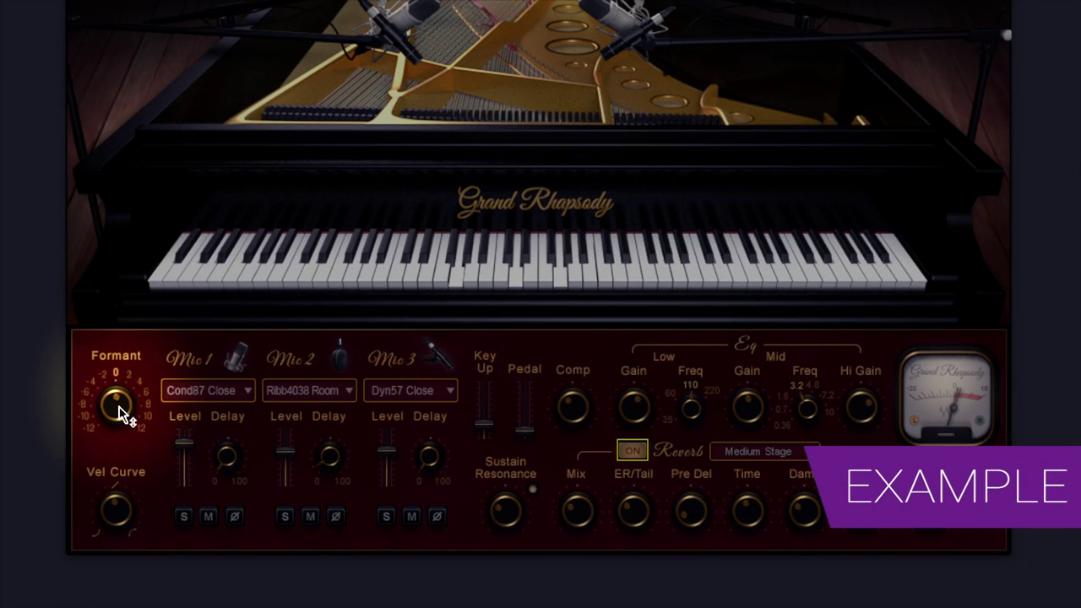
pyautogui.click(118, 407)
pyautogui.scroll(-4, 116, 405)
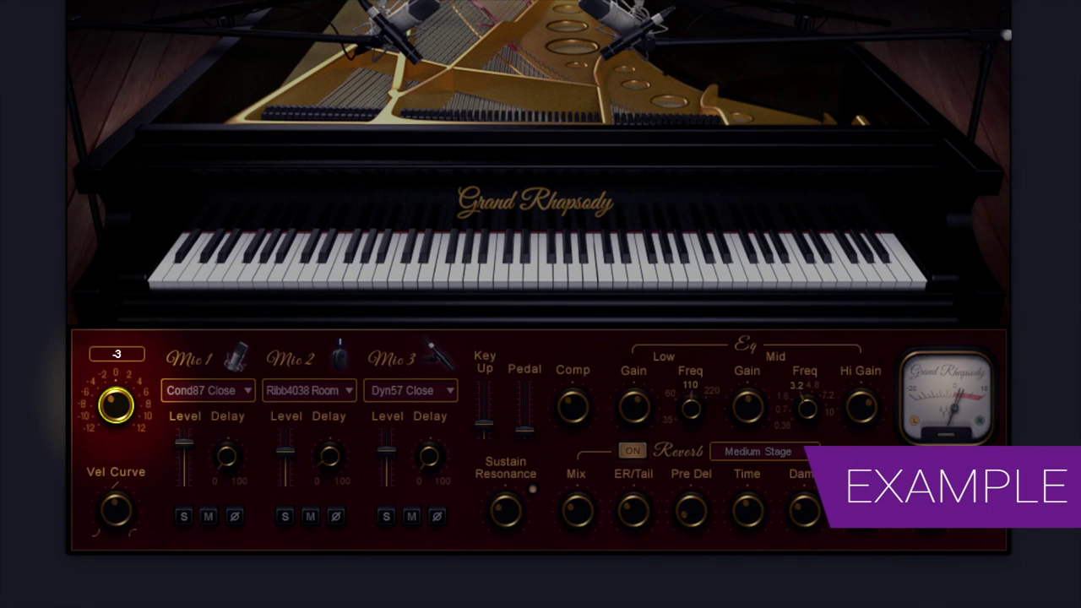
pyautogui.scroll(-8, 119, 409)
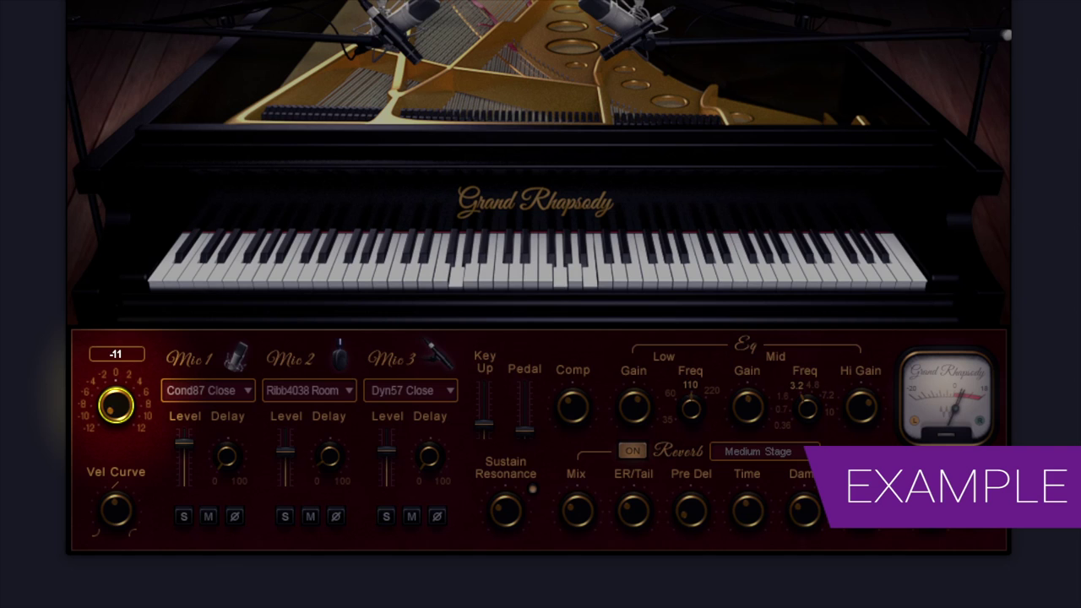
# Raise the velocity curve, lower the Ribb4038 Room mic level slightly, and reduce key-up and pedal noise
pyautogui.moveTo(114, 510); pyautogui.dragTo(114, 475)
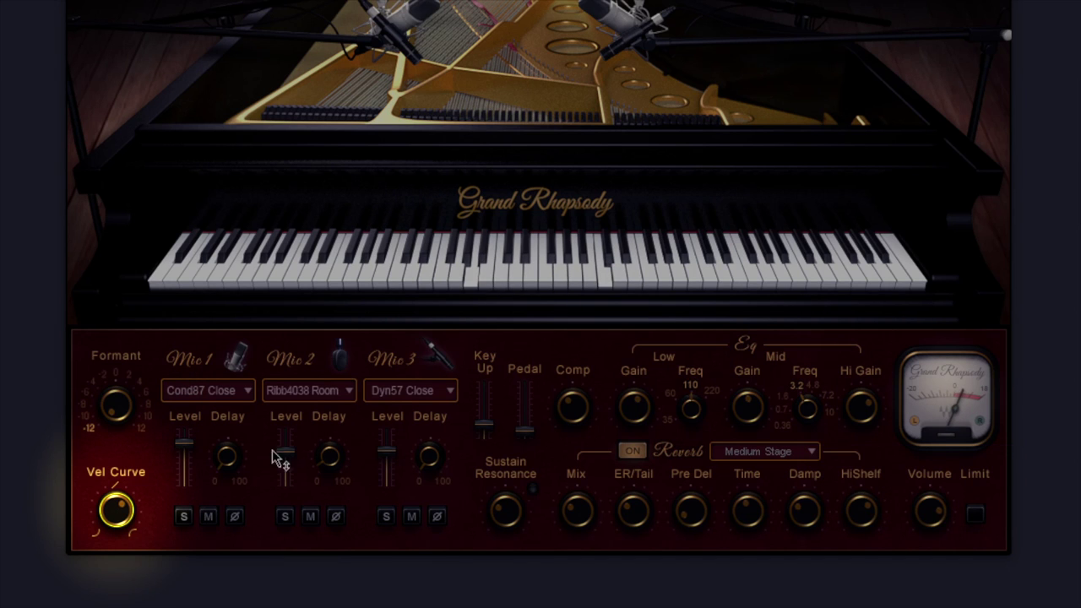
pyautogui.moveTo(286, 457); pyautogui.dragTo(287, 463)
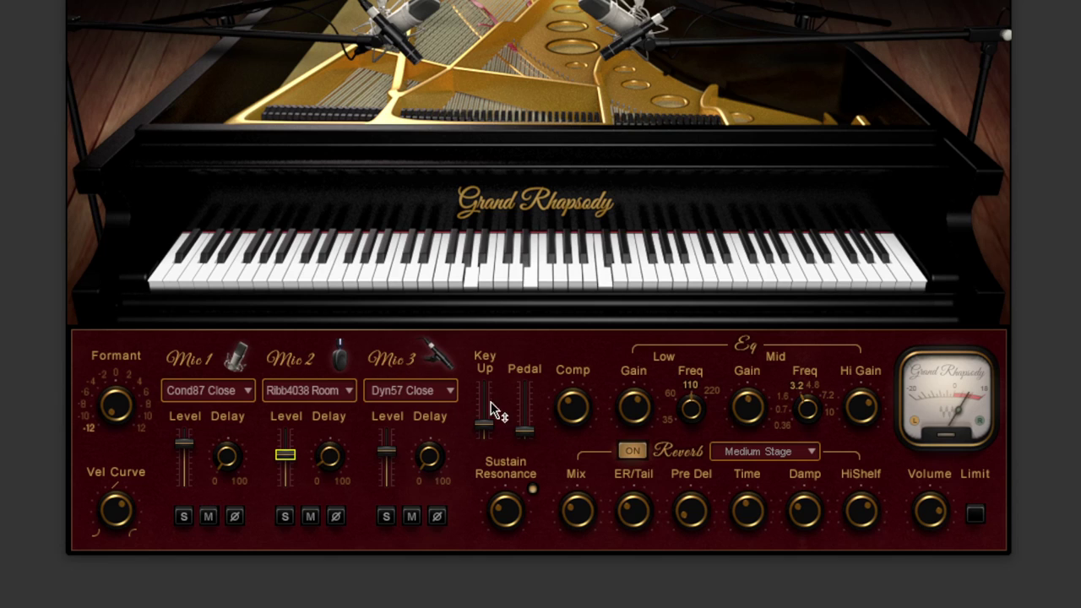
pyautogui.moveTo(482, 446); pyautogui.dragTo(524, 441)
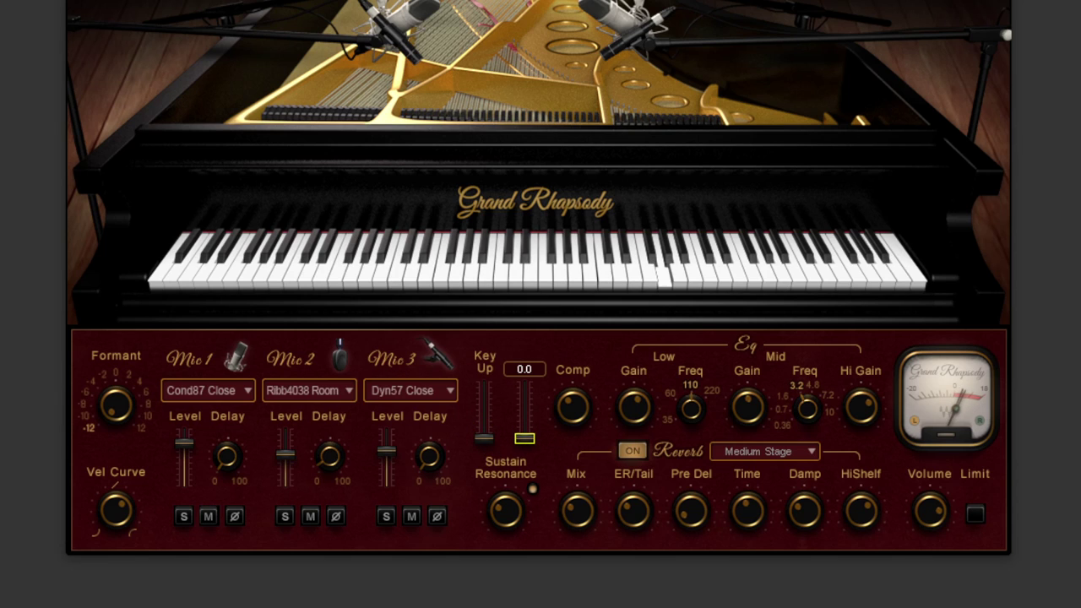
pyautogui.click(505, 510)
# Set sustain resonance to about 73 and raise the reverb mix to about 30
pyautogui.moveTo(504, 510); pyautogui.dragTo(505, 491)
pyautogui.moveTo(598, 415); pyautogui.dragTo(598, 382)
pyautogui.click(507, 513)
pyautogui.moveTo(580, 518); pyautogui.dragTo(581, 518)
# Set pedal noise to 0.0, reverb mix to 33.5, and high EQ gain to 6.0
pyautogui.click(524, 438)
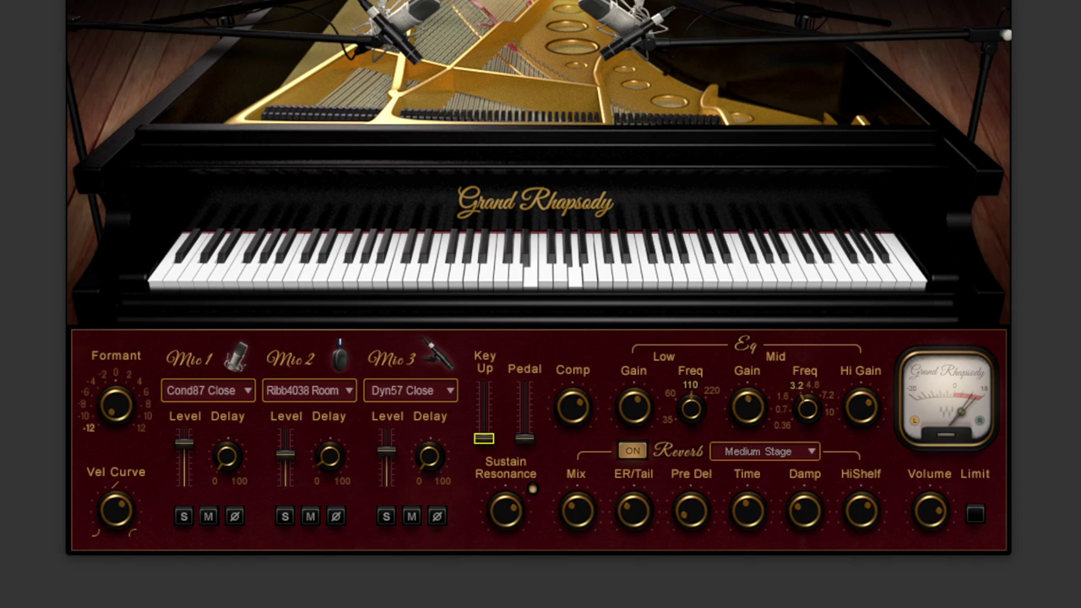
pyautogui.moveTo(581, 517); pyautogui.dragTo(580, 514)
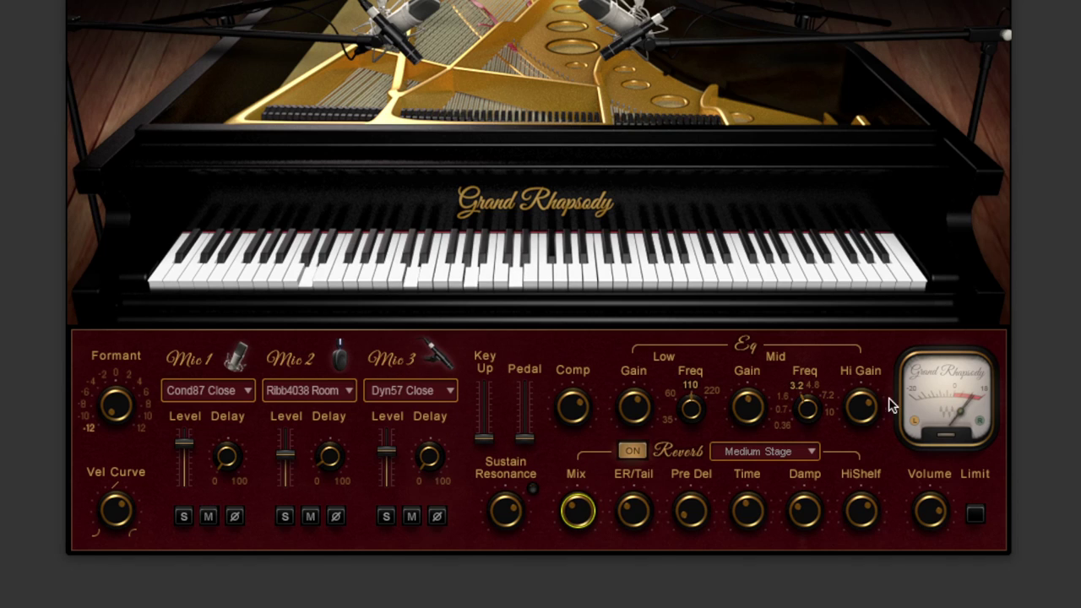
pyautogui.click(861, 406)
pyautogui.moveTo(861, 406); pyautogui.dragTo(861, 403)
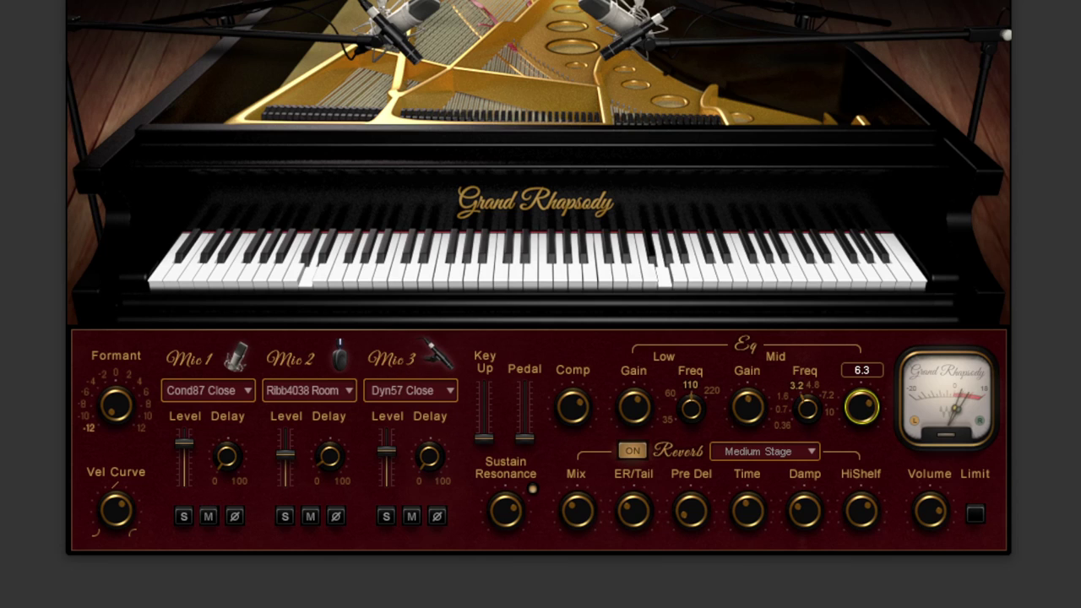
pyautogui.click(748, 406)
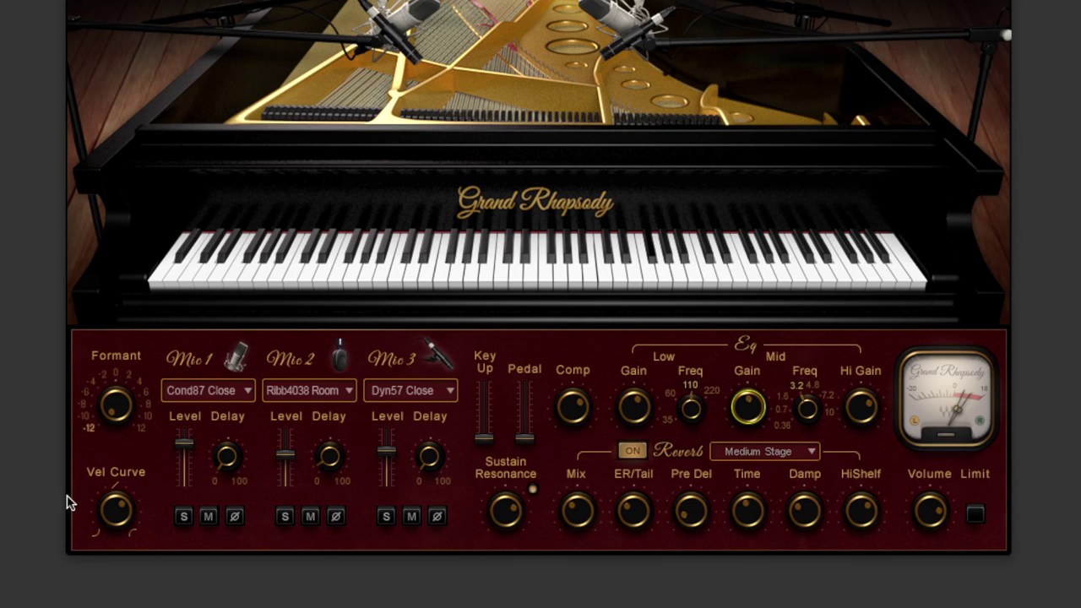
# Scroll the Formant knob up from -12 to 8
pyautogui.click(116, 406)
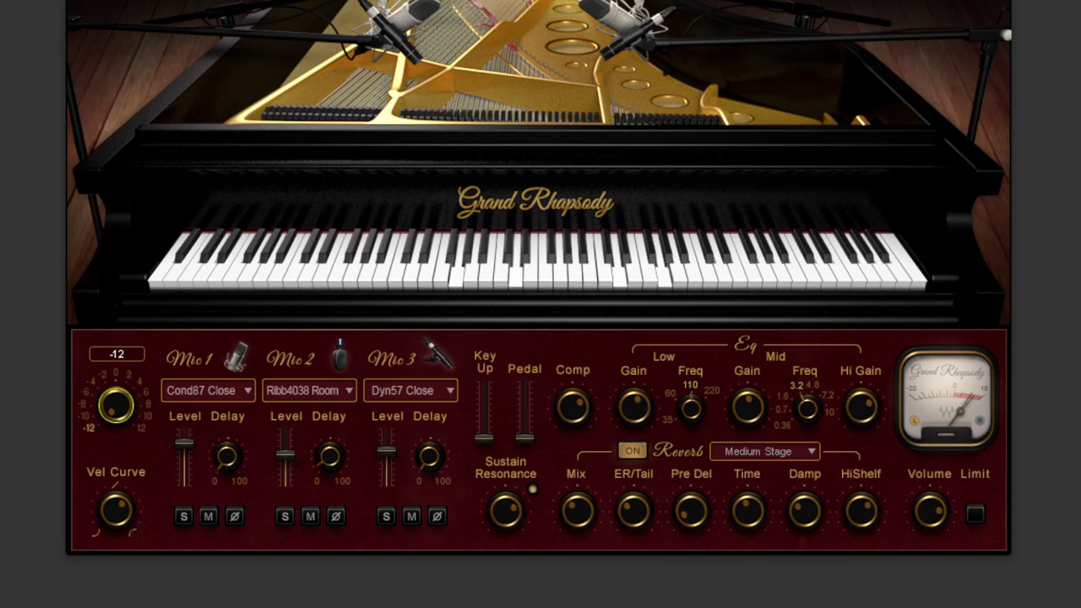
pyautogui.scroll(2, 115, 406)
pyautogui.scroll(8, 115, 406)
pyautogui.scroll(3, 116, 407)
pyautogui.scroll(5, 116, 407)
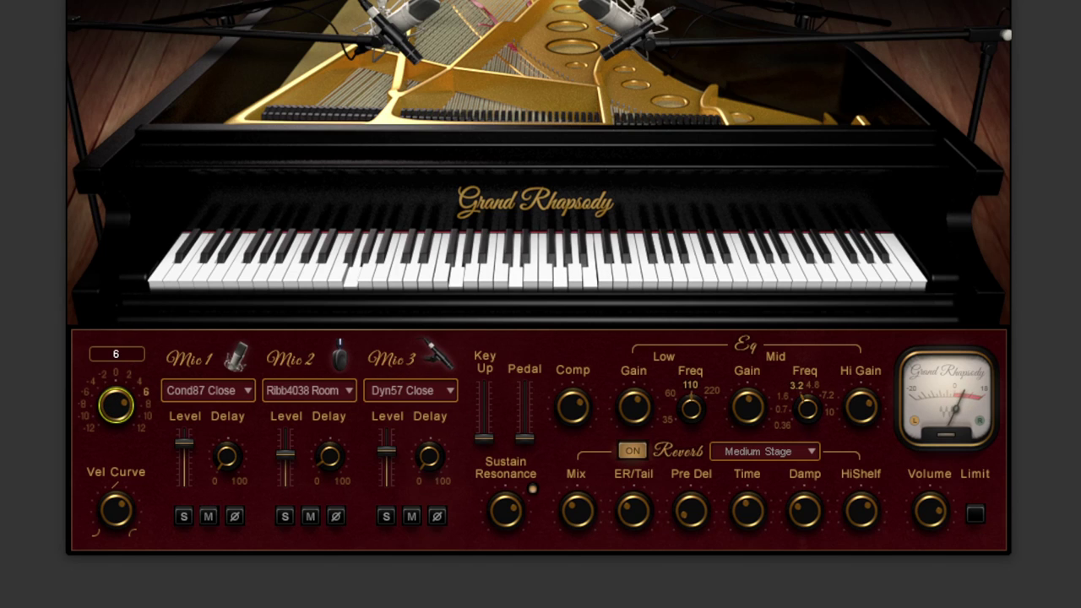
pyautogui.scroll(2, 115, 406)
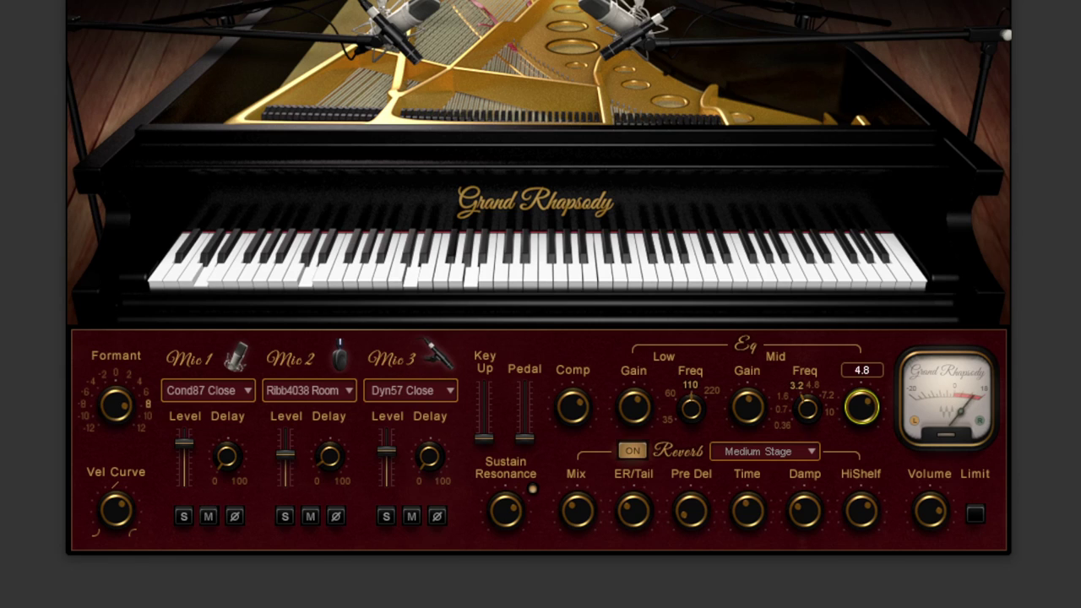
pyautogui.scroll(-10, 861, 406)
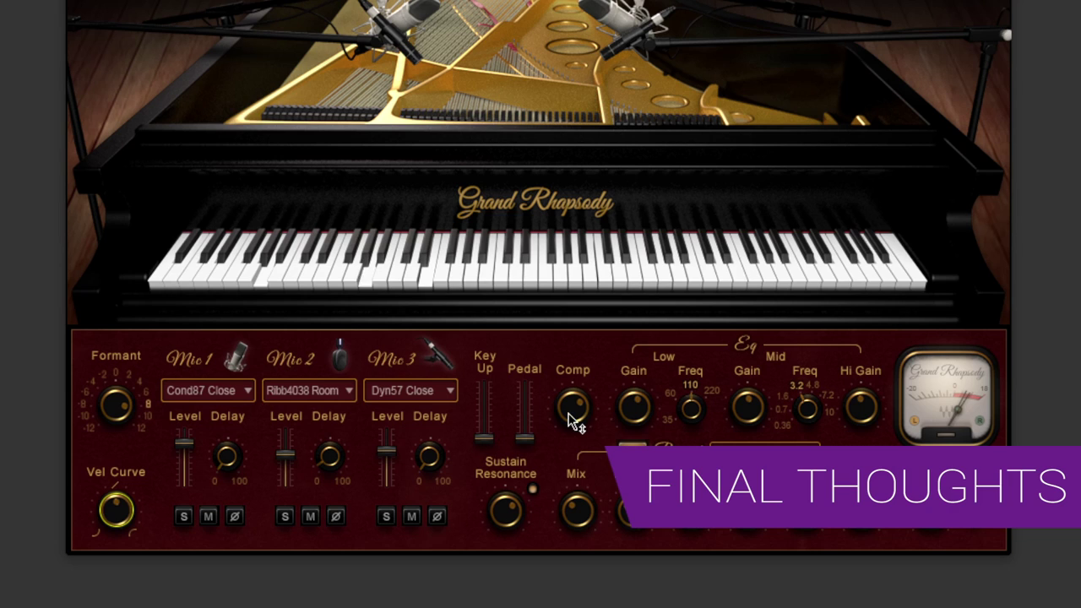
# Reduce compression to 52.7, lower Formant to -3, and nudge reverb mix up to 35.5
pyautogui.scroll(-6, 573, 407)
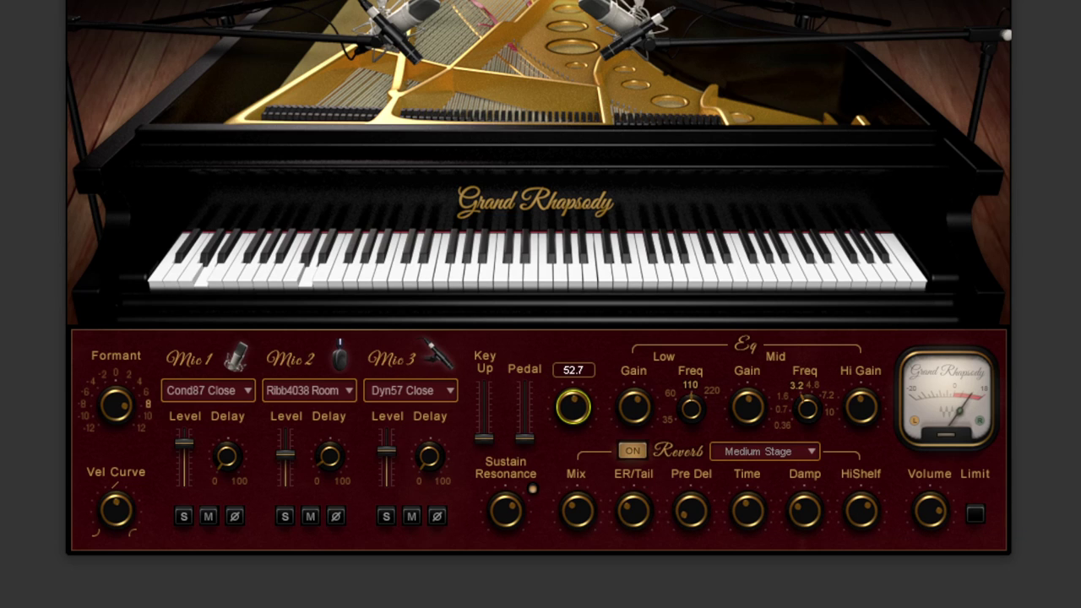
pyautogui.moveTo(115, 405)
pyautogui.scroll(-6, 115, 405)
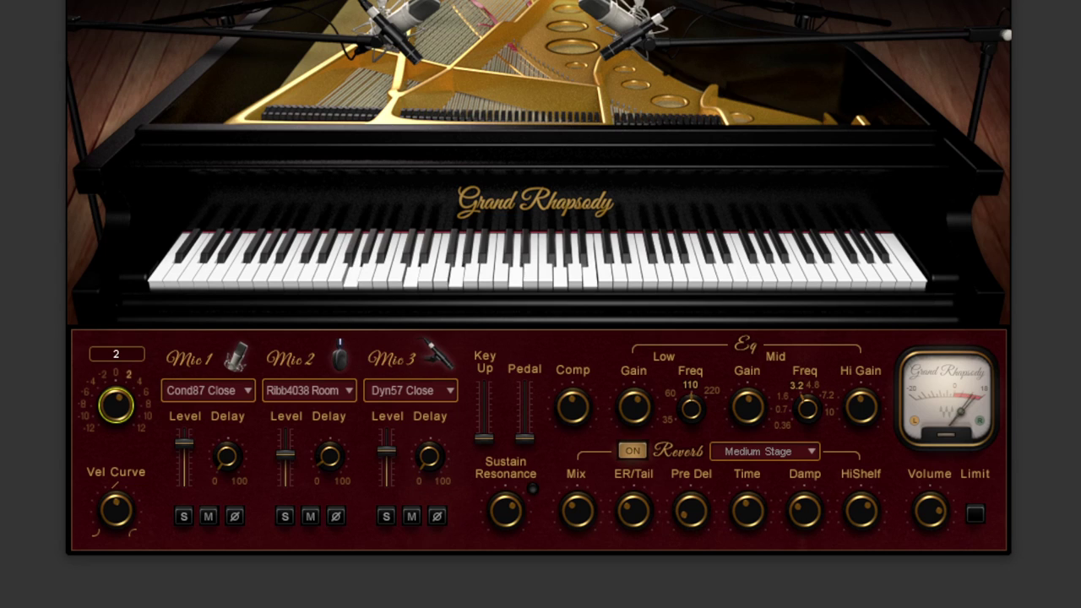
pyautogui.scroll(-5, 115, 405)
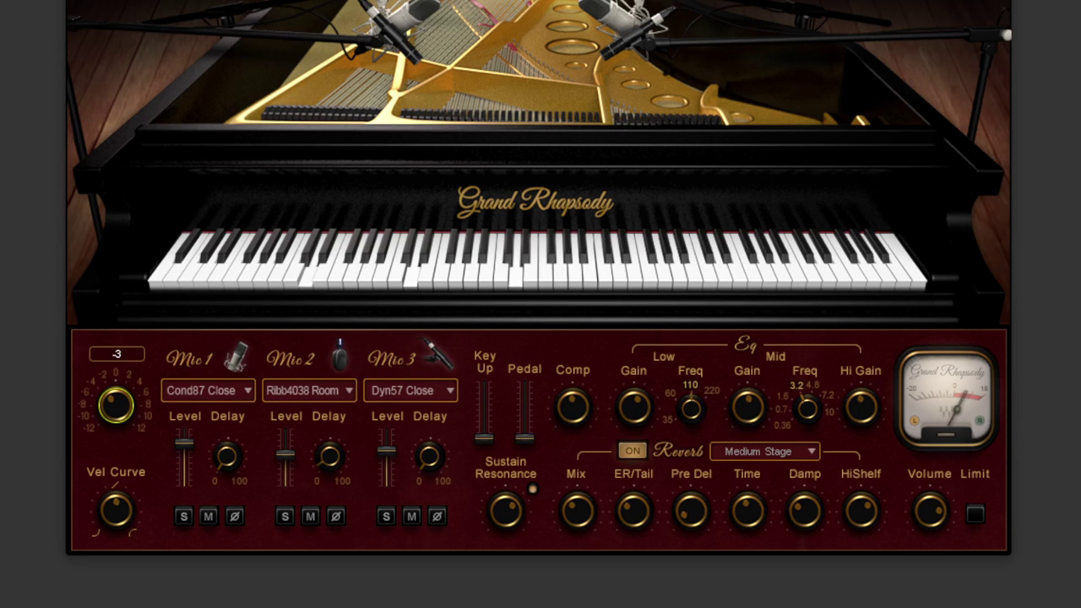
pyautogui.scroll(-2, 116, 405)
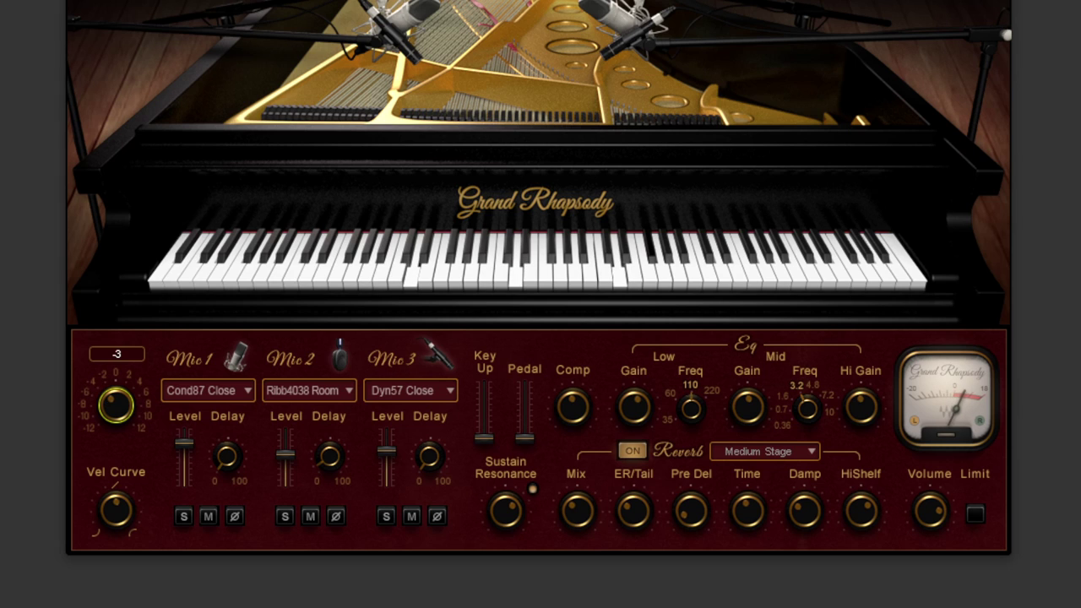
pyautogui.moveTo(578, 510)
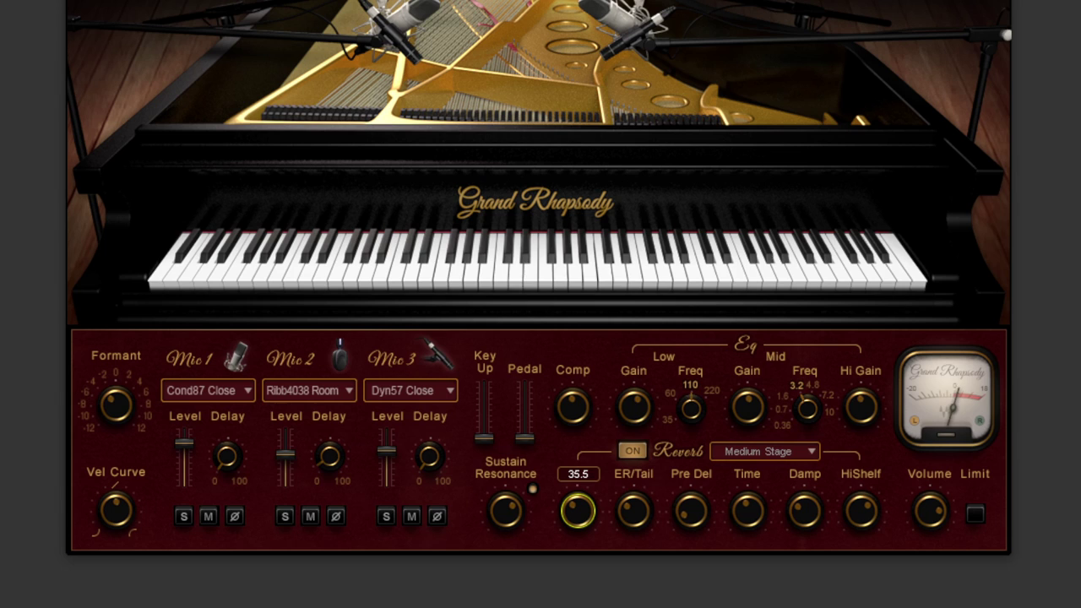
pyautogui.scroll(1, 577, 510)
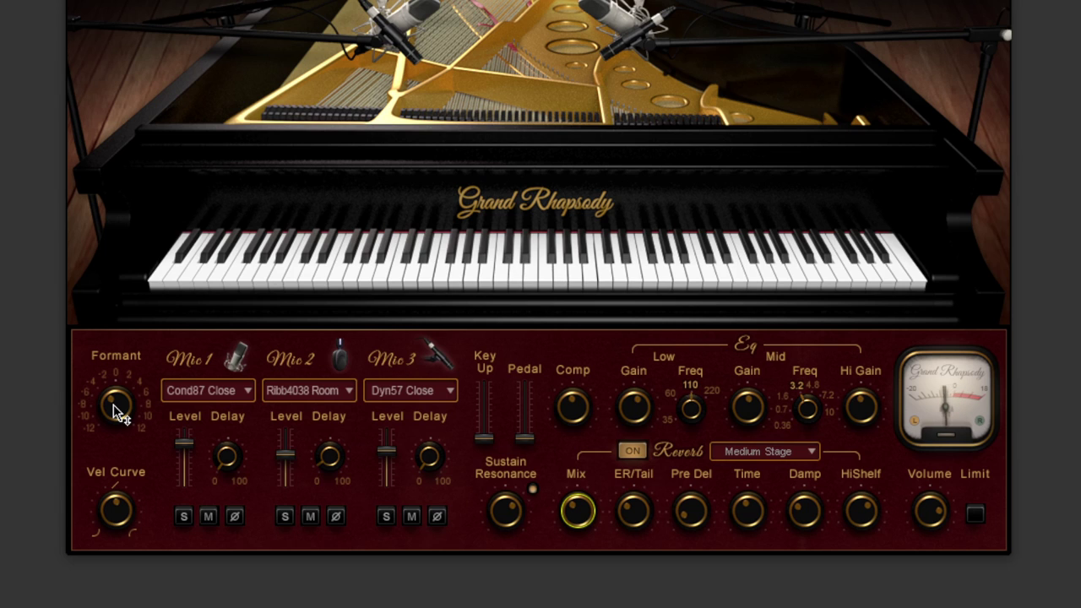